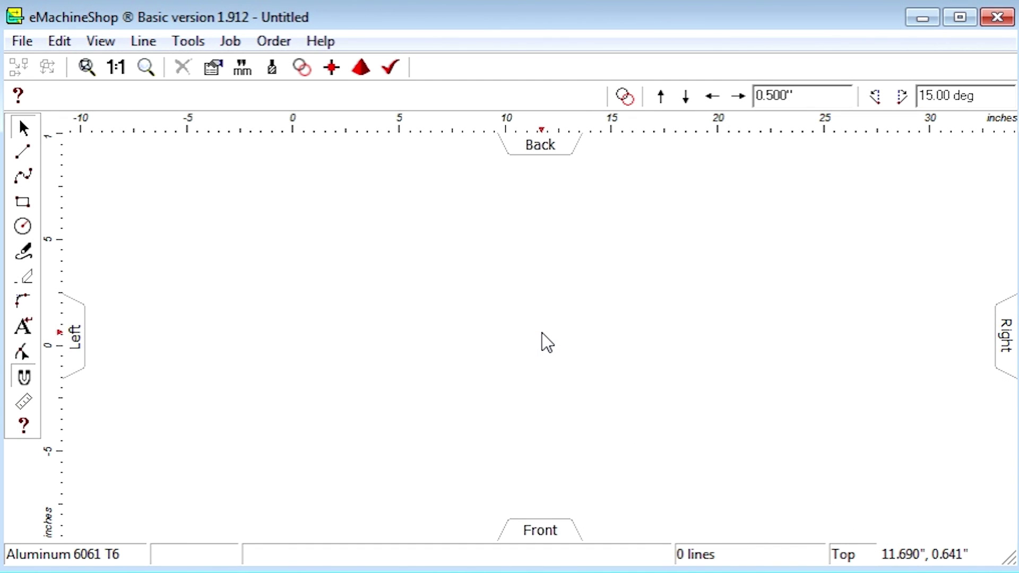
Draw a circle left of the canvas centre
{"action": "left_click", "coordinate": [24, 227]}
{"action": "left_click_drag", "start_coordinate": [299, 374], "coordinate": [310, 412]}
{"action": "key", "text": "Escape"}
{"action": "left_click", "coordinate": [576, 224]}
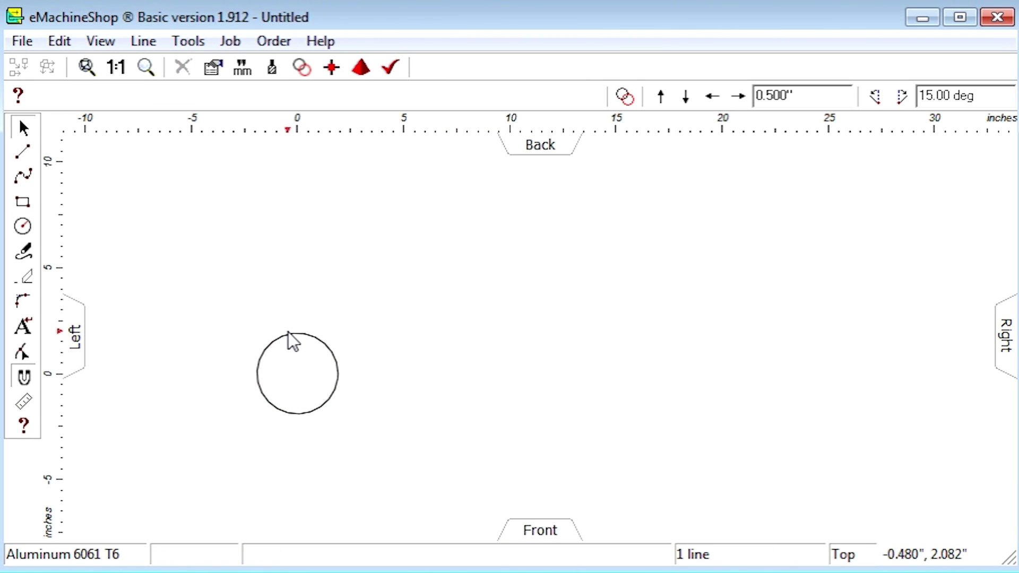
Draw a line from an upper-right point ending tangent to the circle
{"action": "key", "text": "l"}
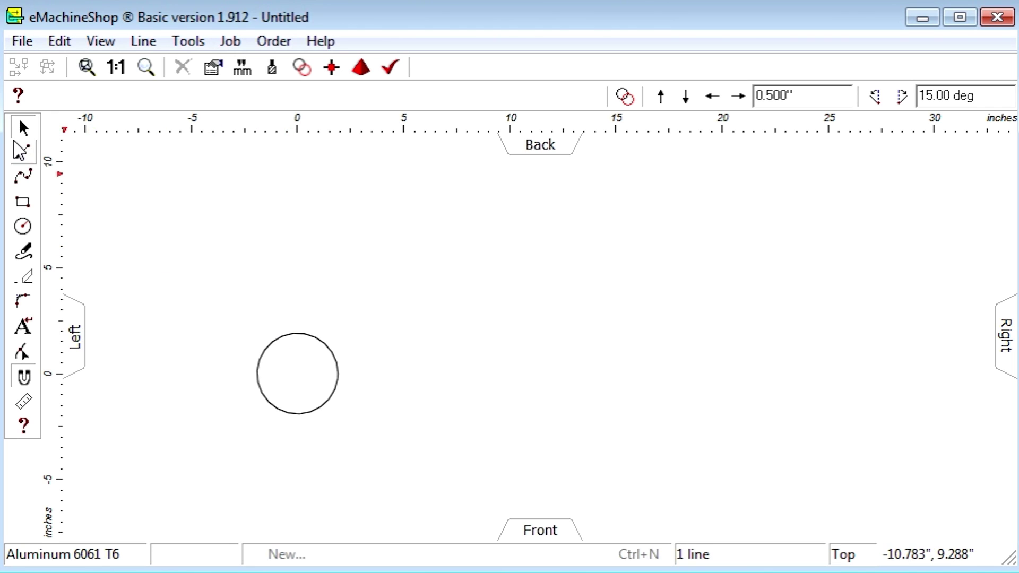
{"action": "left_click", "coordinate": [567, 233]}
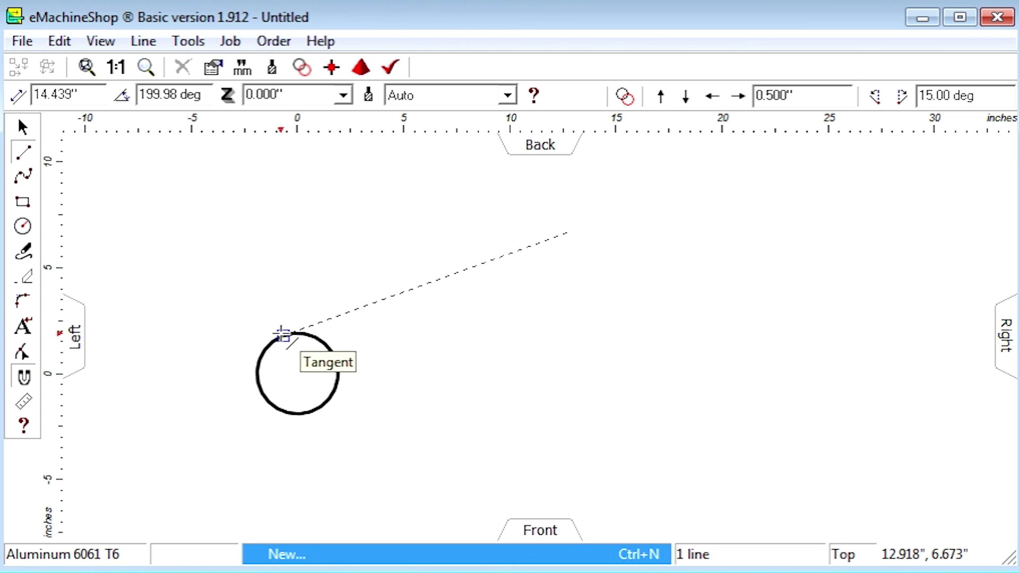
{"action": "left_click", "coordinate": [284, 335]}
{"action": "left_click", "coordinate": [250, 321]}
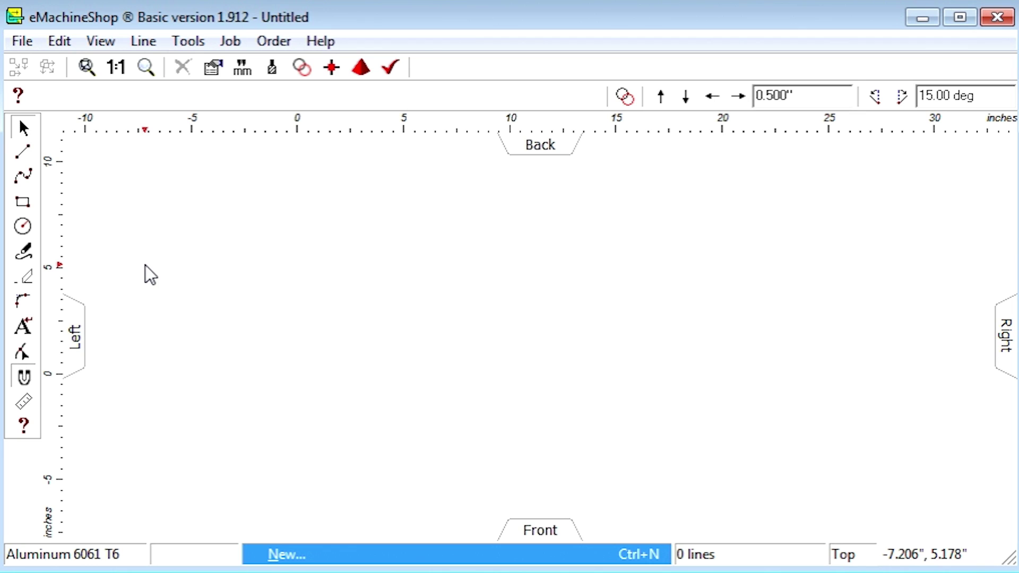
Place a large circle on the left and a smaller circle about 6.372" in diameter to its right
{"action": "left_click", "coordinate": [23, 226]}
{"action": "left_click", "coordinate": [252, 300]}
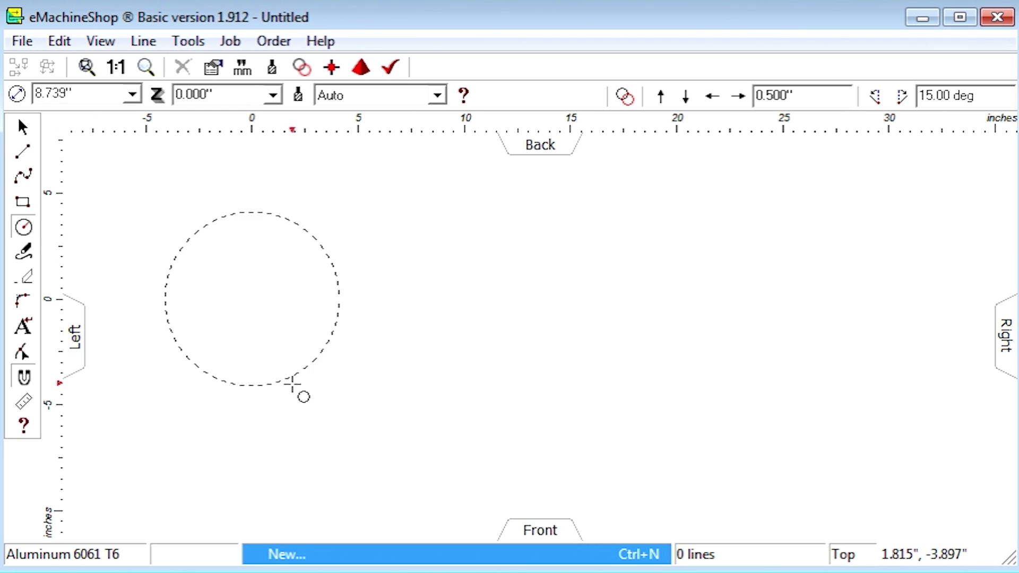
{"action": "left_click", "coordinate": [298, 399]}
{"action": "left_click", "coordinate": [23, 227]}
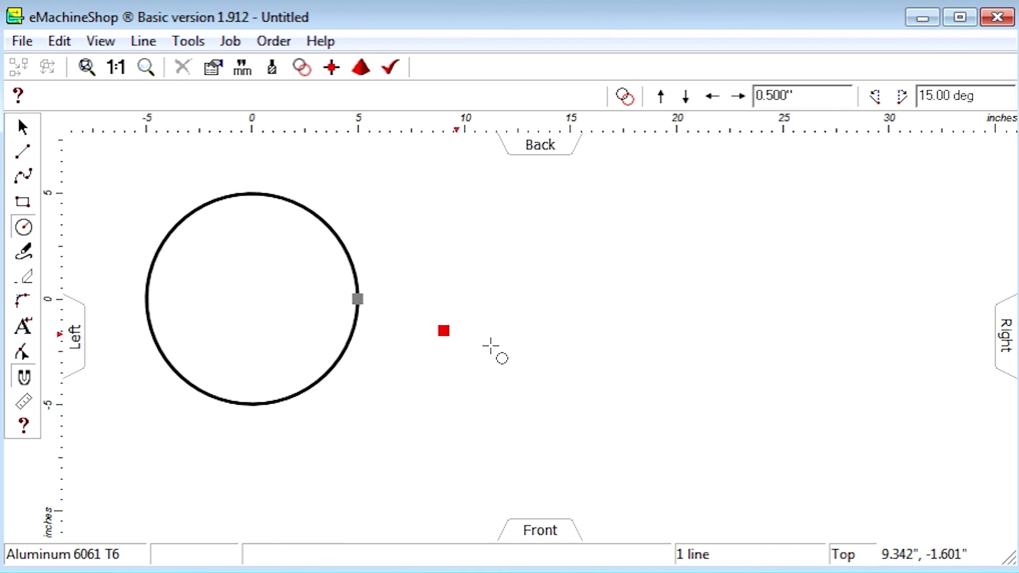
{"action": "left_click", "coordinate": [628, 378]}
{"action": "left_click", "coordinate": [618, 446]}
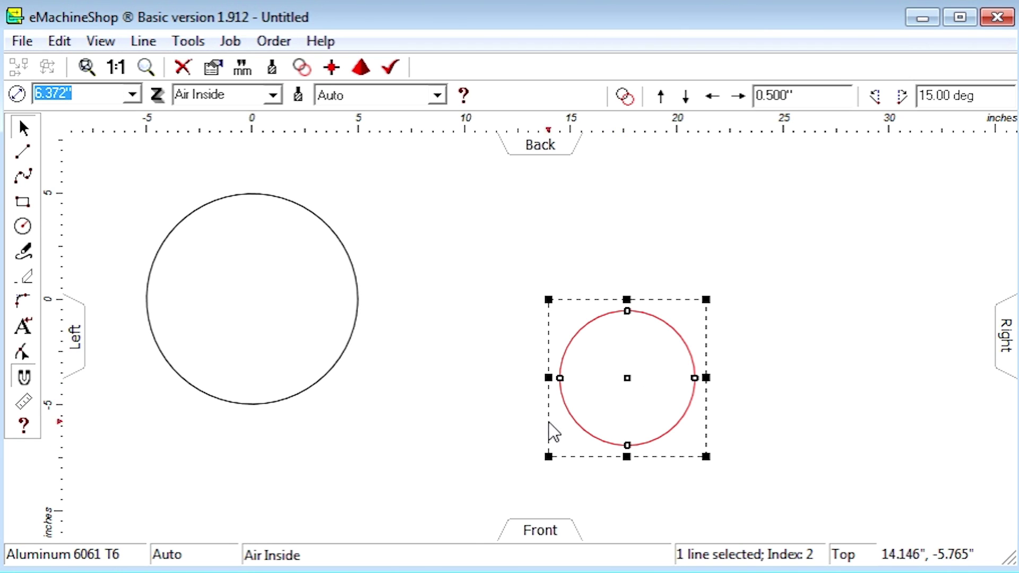
{"action": "key", "text": "Escape"}
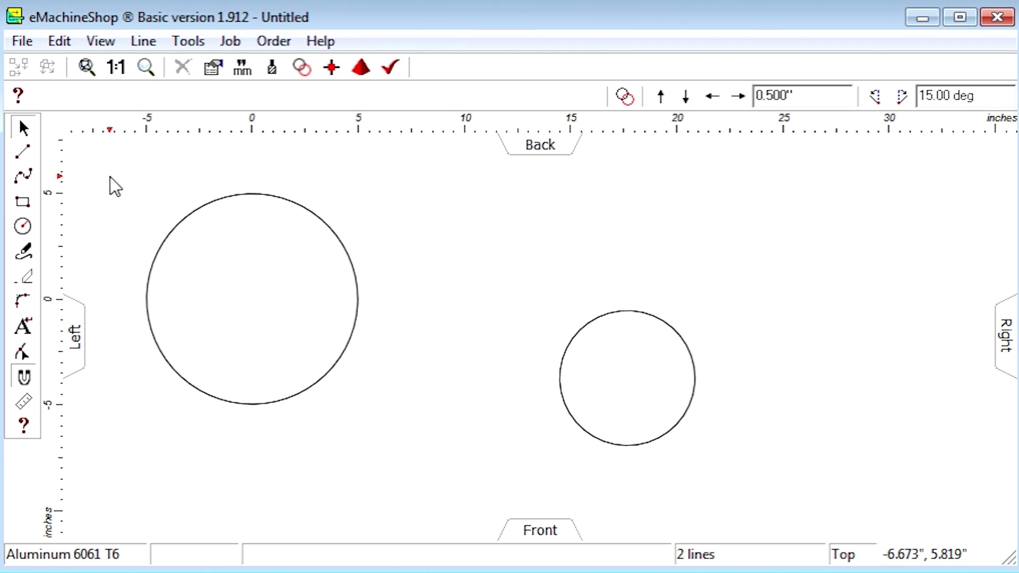
Add tangent lines between both circles using Line > Tangents
{"action": "left_click_drag", "start_coordinate": [110, 177], "coordinate": [713, 477]}
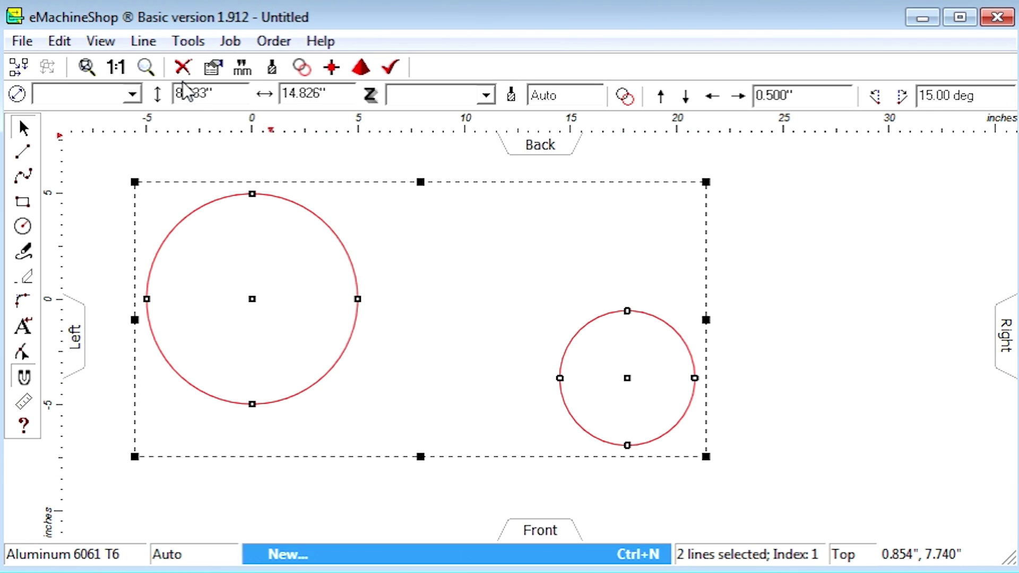
{"action": "left_click", "coordinate": [143, 41]}
{"action": "left_click", "coordinate": [203, 191]}
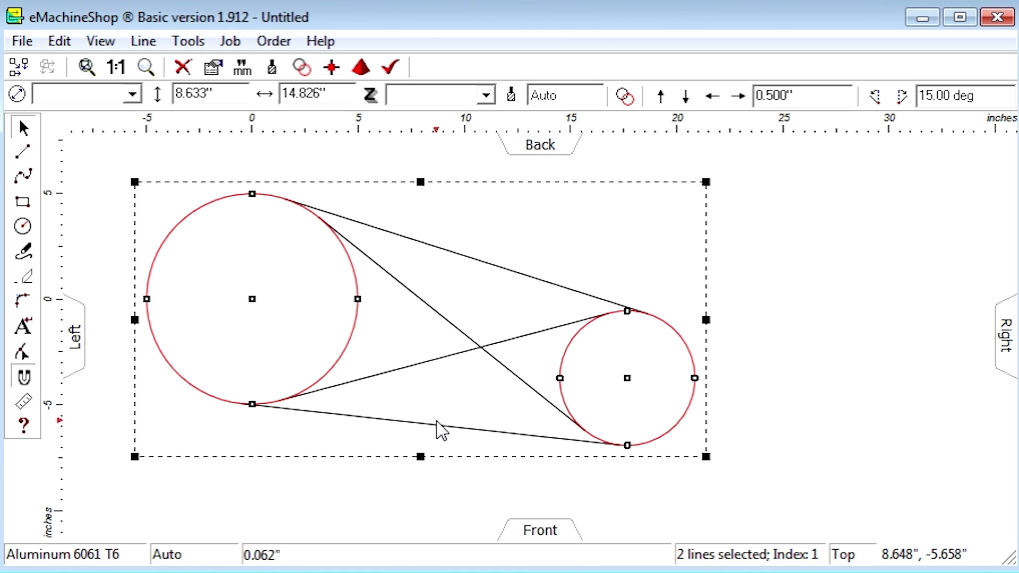
Delete the two crossing inner tangent lines, keeping the outer ones
{"action": "left_click", "coordinate": [414, 364]}
{"action": "left_click", "coordinate": [441, 320], "text": "shift"}
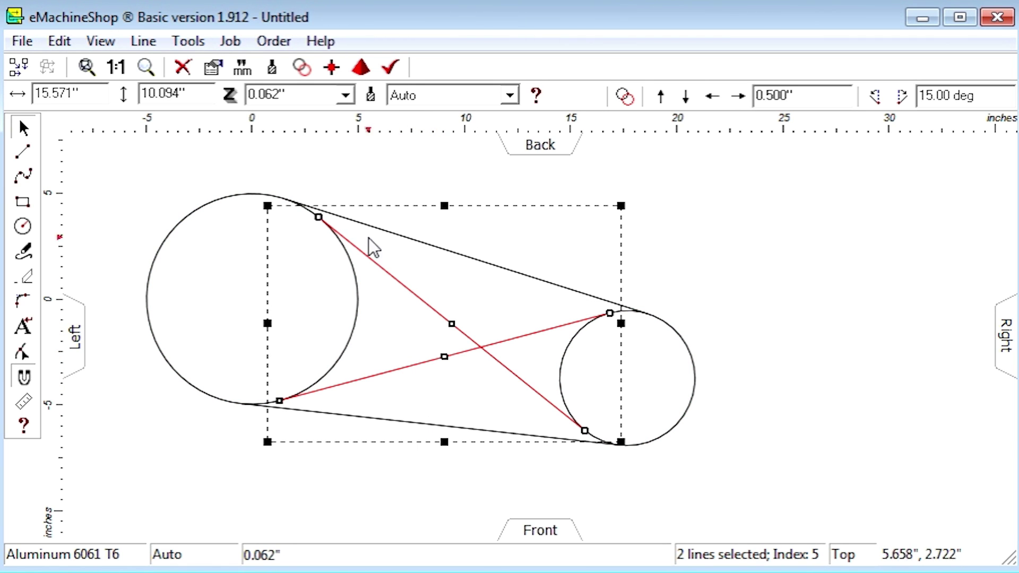
{"action": "left_click", "coordinate": [182, 74]}
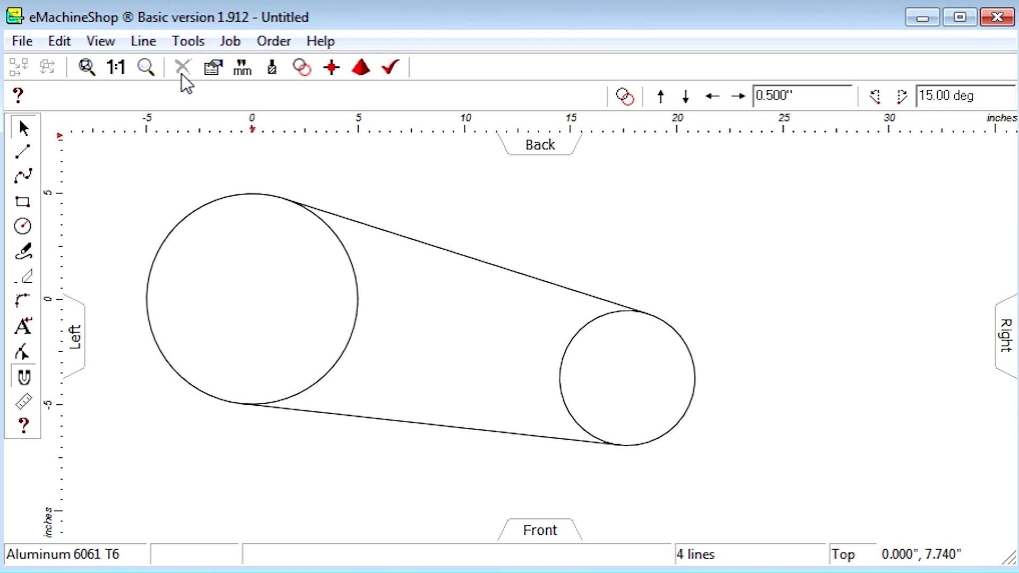
Trim away the inner arcs of the left and right circles
{"action": "left_click", "coordinate": [28, 277]}
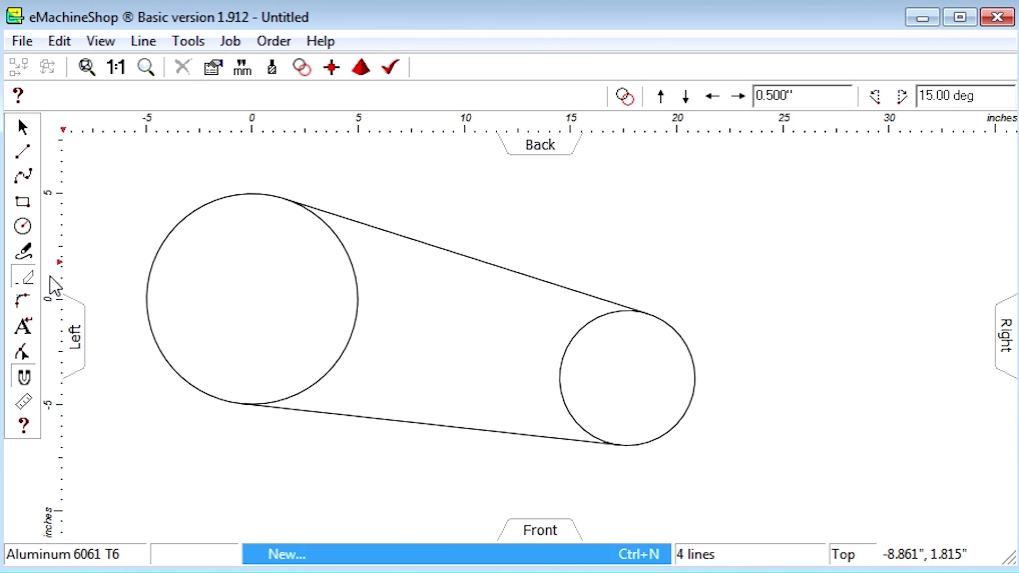
{"action": "left_click", "coordinate": [354, 268]}
{"action": "left_click", "coordinate": [574, 347]}
{"action": "left_click", "coordinate": [23, 128]}
{"action": "left_click", "coordinate": [161, 185]}
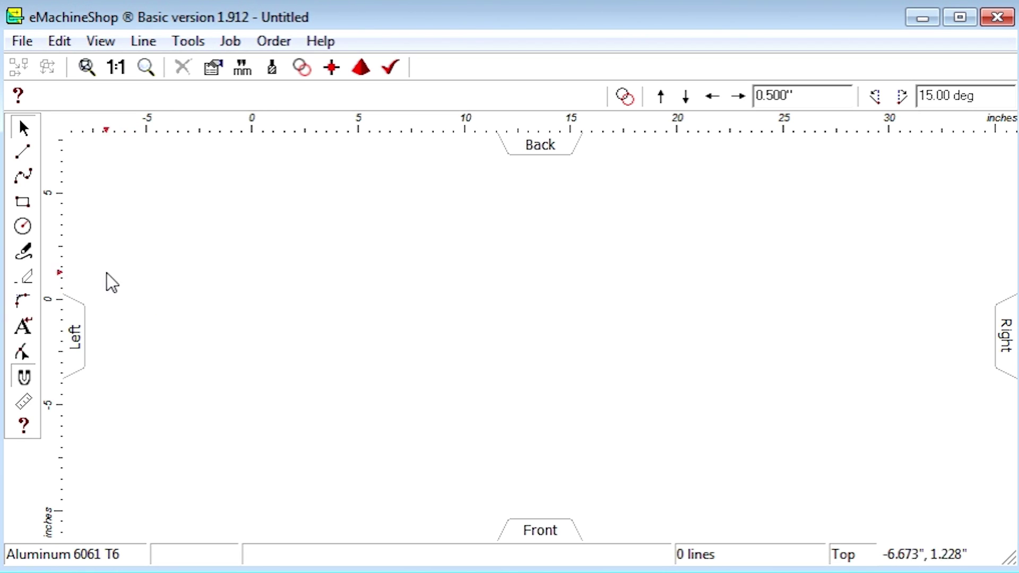
Drag out a small circle near the origin, a slanted line above it, and a larger circle below right
{"action": "left_click", "coordinate": [23, 227]}
{"action": "left_click_drag", "start_coordinate": [336, 284], "coordinate": [355, 318]}
{"action": "left_click", "coordinate": [23, 152]}
{"action": "left_click_drag", "start_coordinate": [347, 200], "coordinate": [585, 275]}
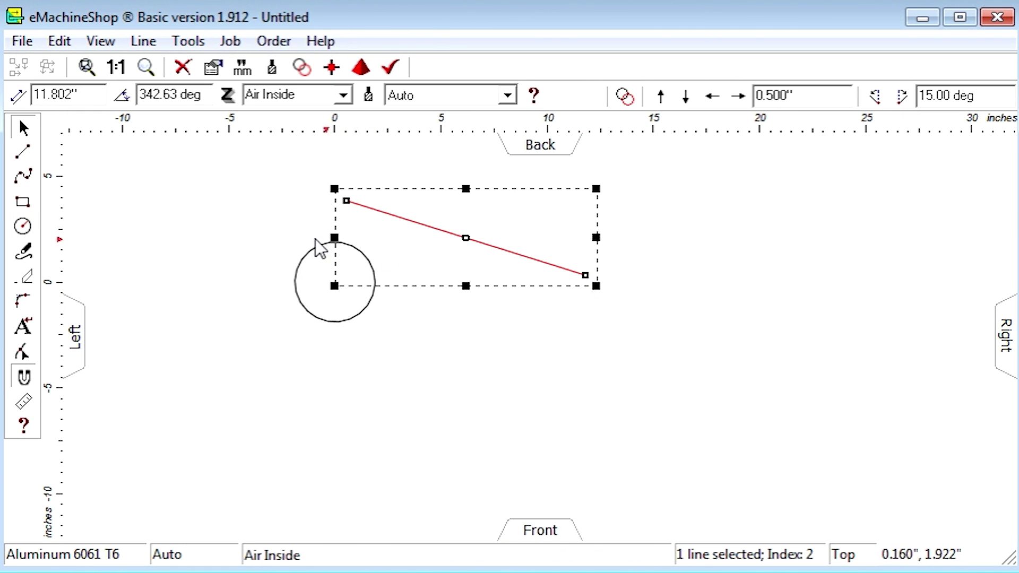
{"action": "left_click", "coordinate": [23, 227]}
{"action": "left_click_drag", "start_coordinate": [498, 350], "coordinate": [498, 415]}
{"action": "key", "text": "Escape"}
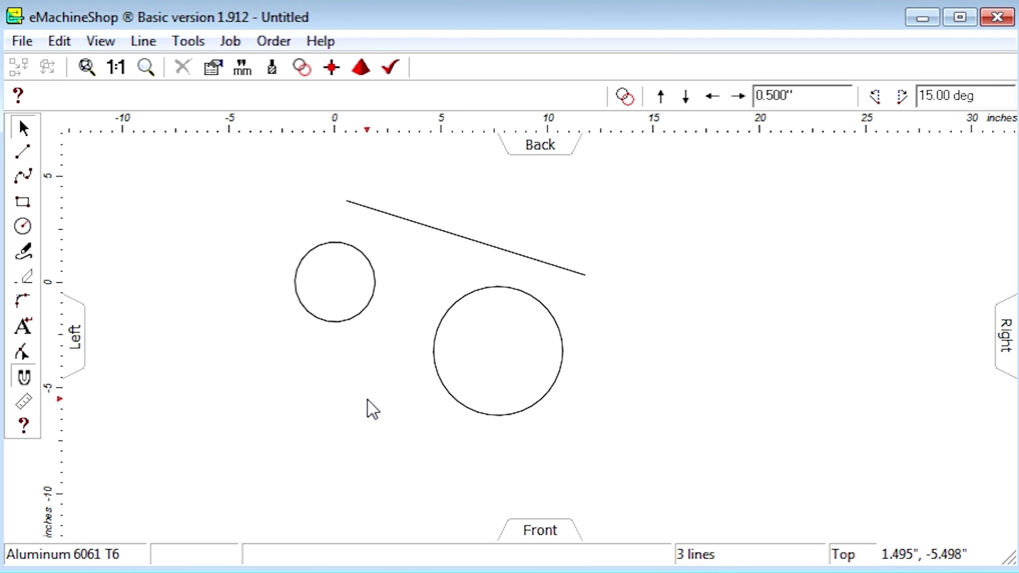
Move the lower circle against the small circle, then draw a 9.861" circle centred on the small circle
{"action": "left_click", "coordinate": [443, 386]}
{"action": "left_click_drag", "start_coordinate": [444, 386], "coordinate": [277, 419]}
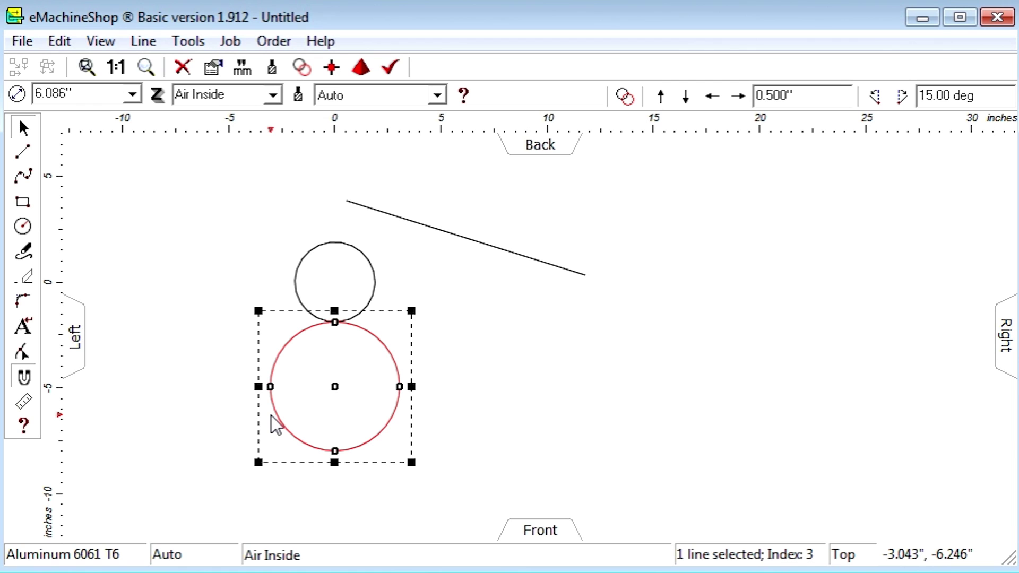
{"action": "left_click", "coordinate": [23, 227]}
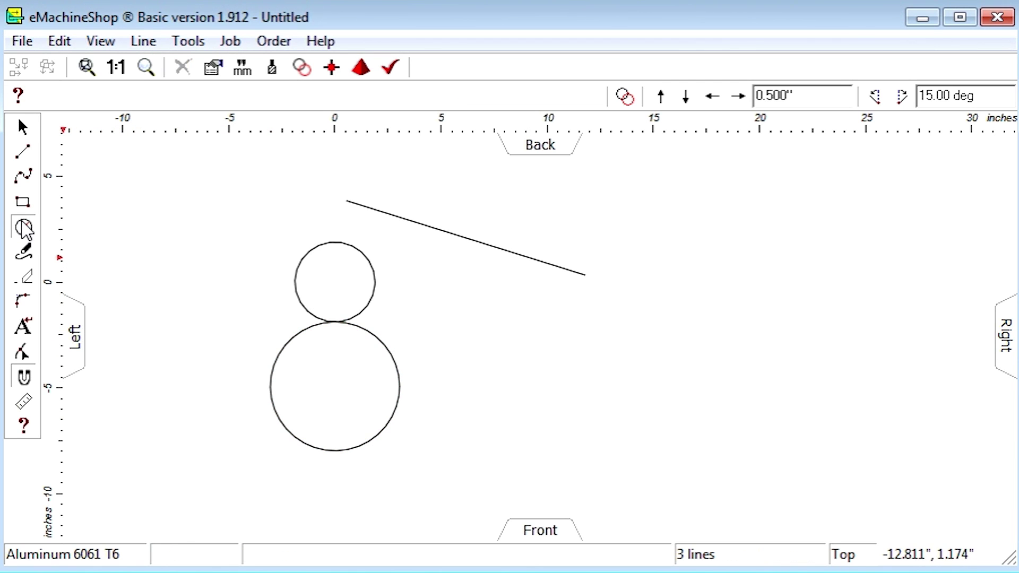
{"action": "left_click", "coordinate": [335, 281]}
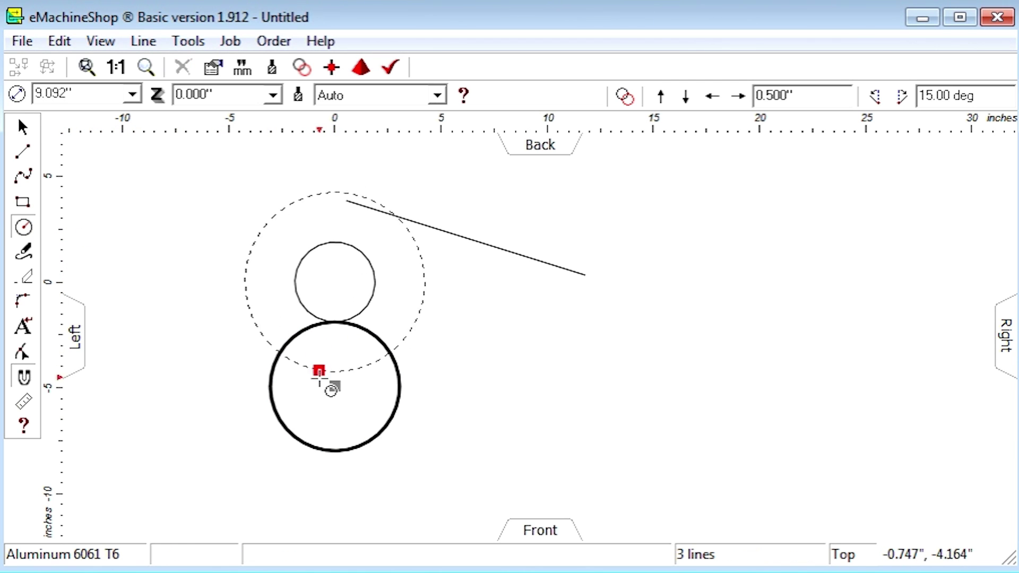
{"action": "left_click", "coordinate": [335, 387]}
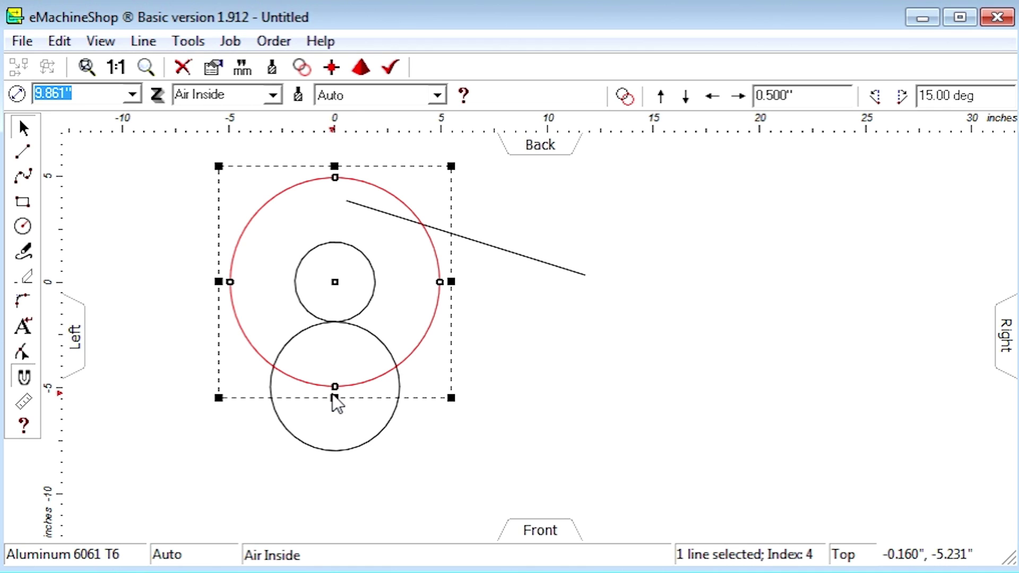
{"action": "left_click", "coordinate": [346, 448]}
{"action": "mouse_move", "coordinate": [345, 448]}
{"action": "left_mouse_down"}
{"action": "mouse_move", "coordinate": [412, 429]}
{"action": "mouse_move", "coordinate": [452, 387]}
{"action": "mouse_move", "coordinate": [453, 338]}
{"action": "mouse_move", "coordinate": [425, 391]}
{"action": "mouse_move", "coordinate": [350, 451]}
{"action": "left_mouse_up"}
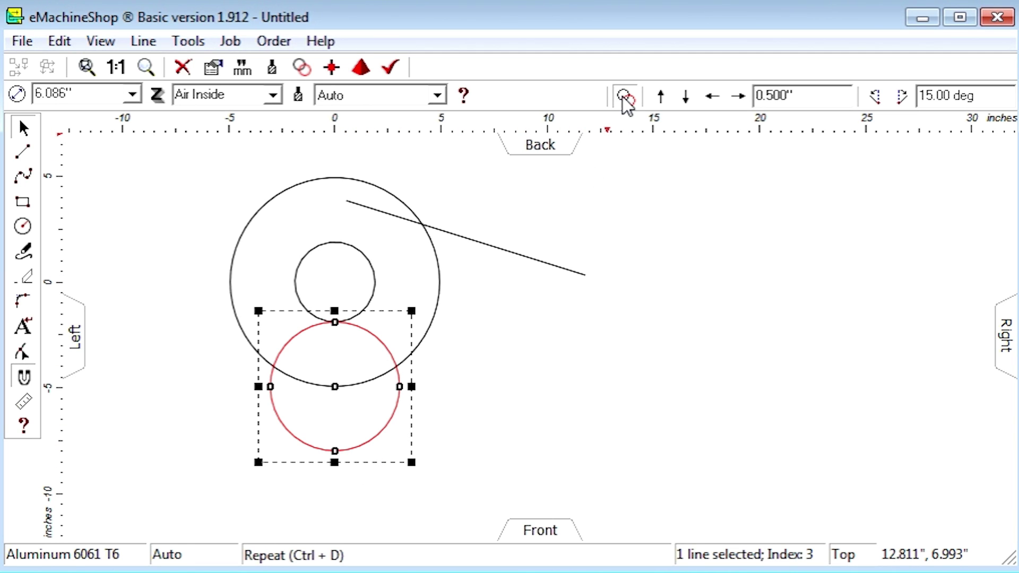
{"action": "left_click", "coordinate": [739, 96]}
Centre duplicates of the 6.086" circle on the right and left ends of the slanted line
{"action": "left_click", "coordinate": [739, 96]}
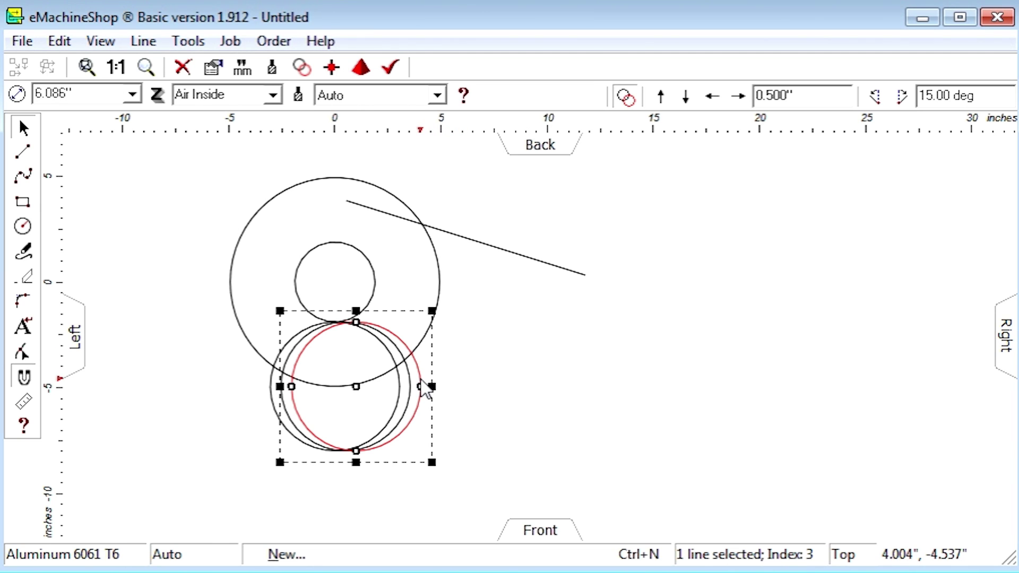
{"action": "left_click_drag", "start_coordinate": [423, 386], "coordinate": [649, 274]}
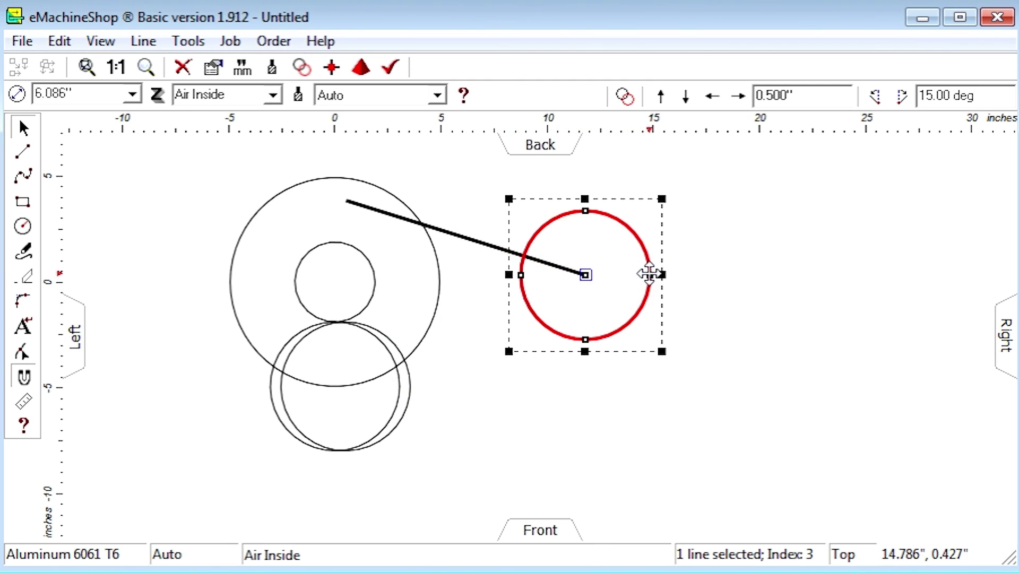
{"action": "left_click", "coordinate": [409, 371]}
{"action": "left_click_drag", "start_coordinate": [409, 371], "coordinate": [416, 186]}
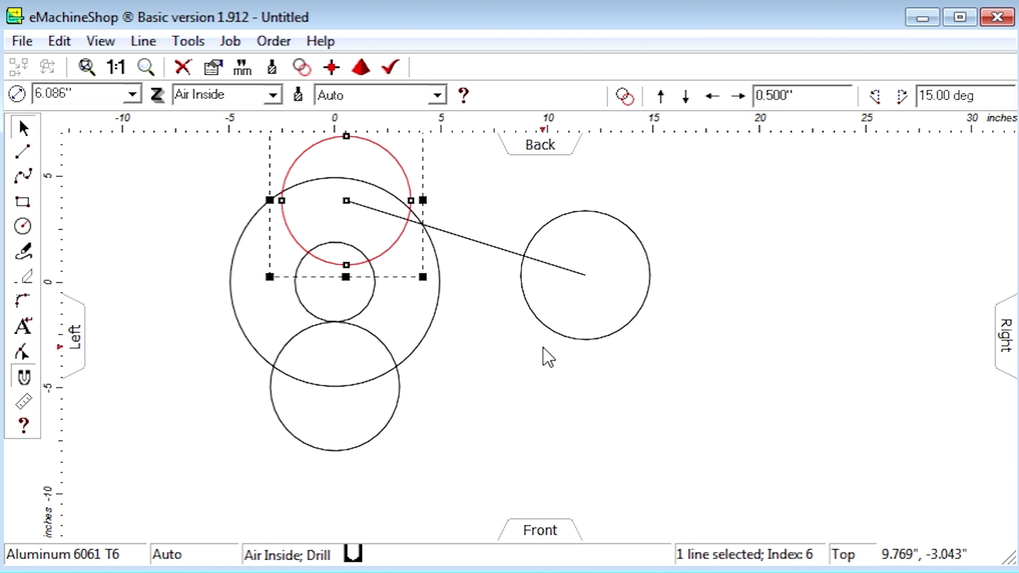
{"action": "left_click", "coordinate": [570, 339], "text": "shift"}
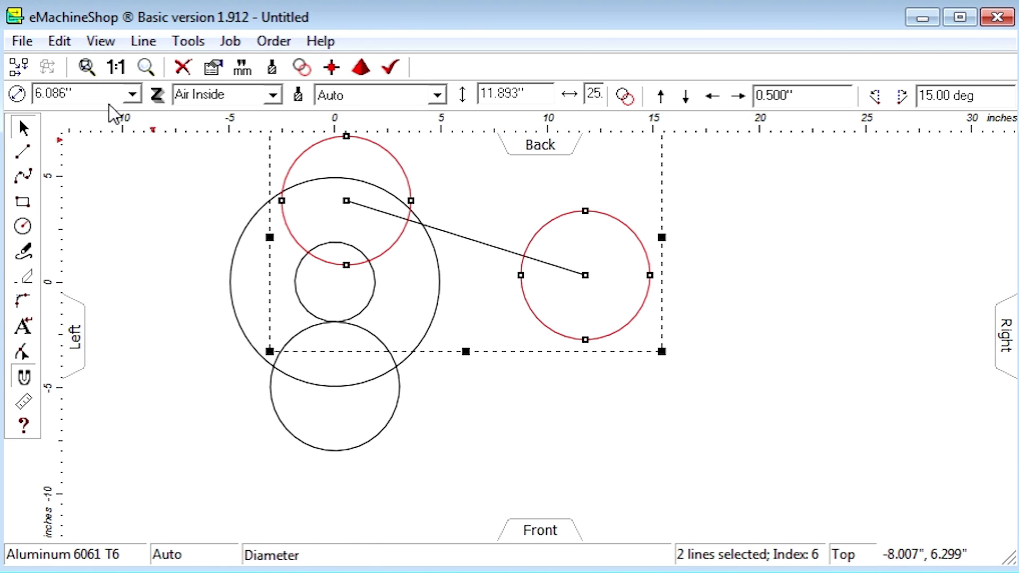
Create tangent lines between the two end circles and delete the selected unwanted tangents
{"action": "left_click", "coordinate": [140, 45]}
{"action": "left_click", "coordinate": [179, 191]}
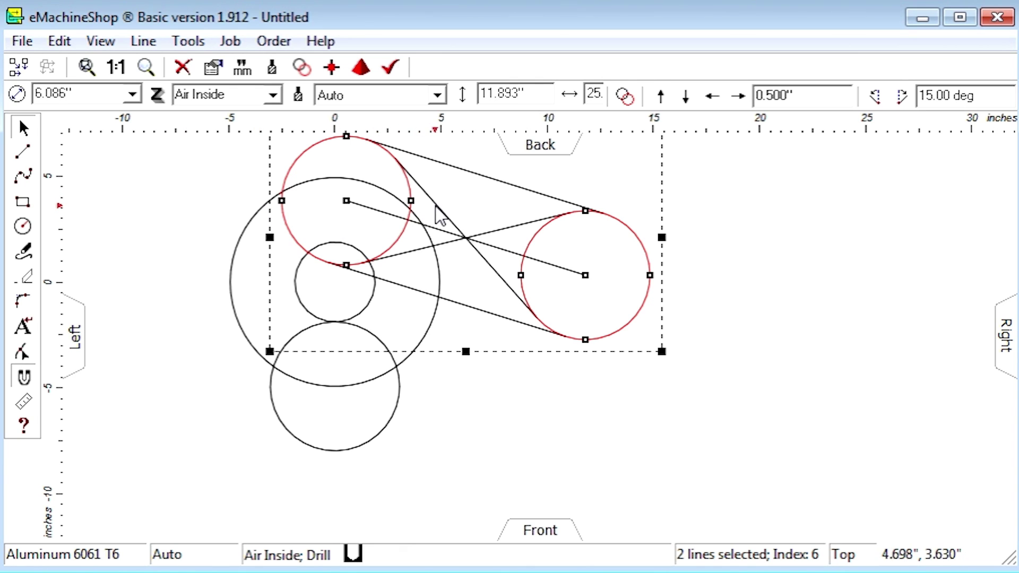
{"action": "left_click", "coordinate": [461, 169], "text": "shift"}
{"action": "left_click", "coordinate": [437, 205], "text": "shift"}
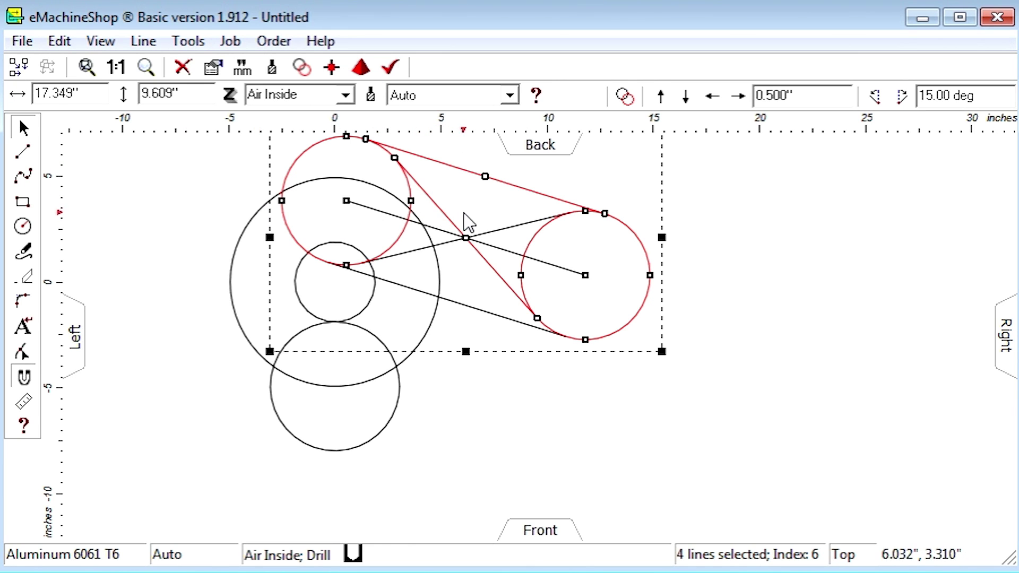
{"action": "left_click", "coordinate": [491, 231], "text": "shift"}
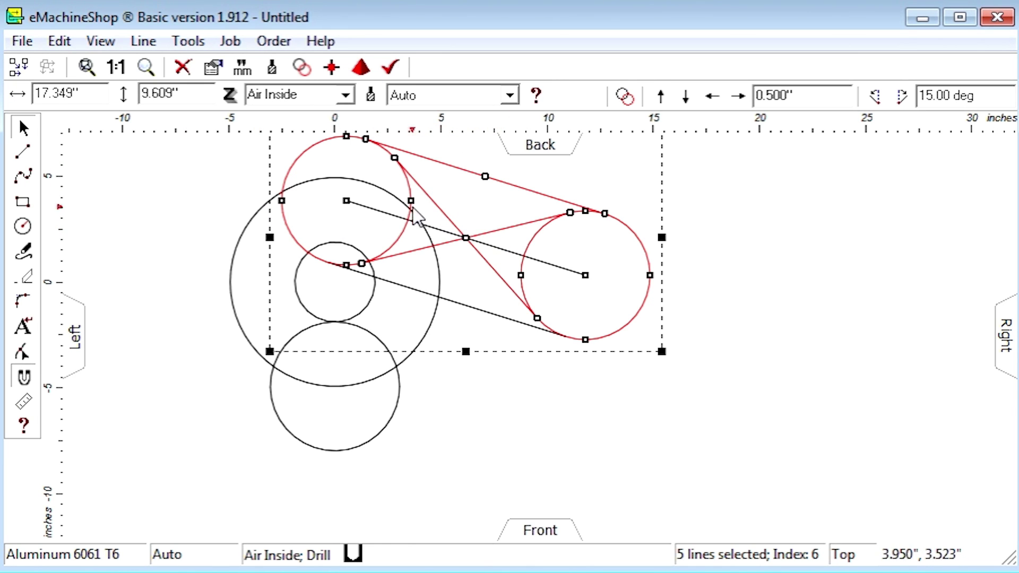
{"action": "left_click", "coordinate": [185, 75]}
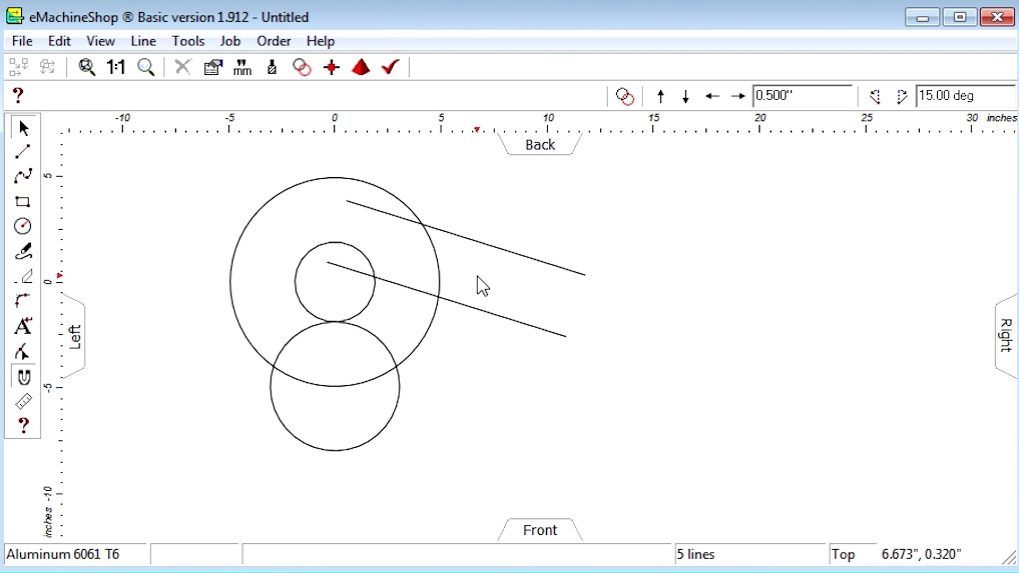
Centre the lower circle on the line/large-circle intersection, then delete the helper line and large circle
{"action": "left_click", "coordinate": [398, 377]}
{"action": "left_click_drag", "start_coordinate": [398, 377], "coordinate": [501, 291]}
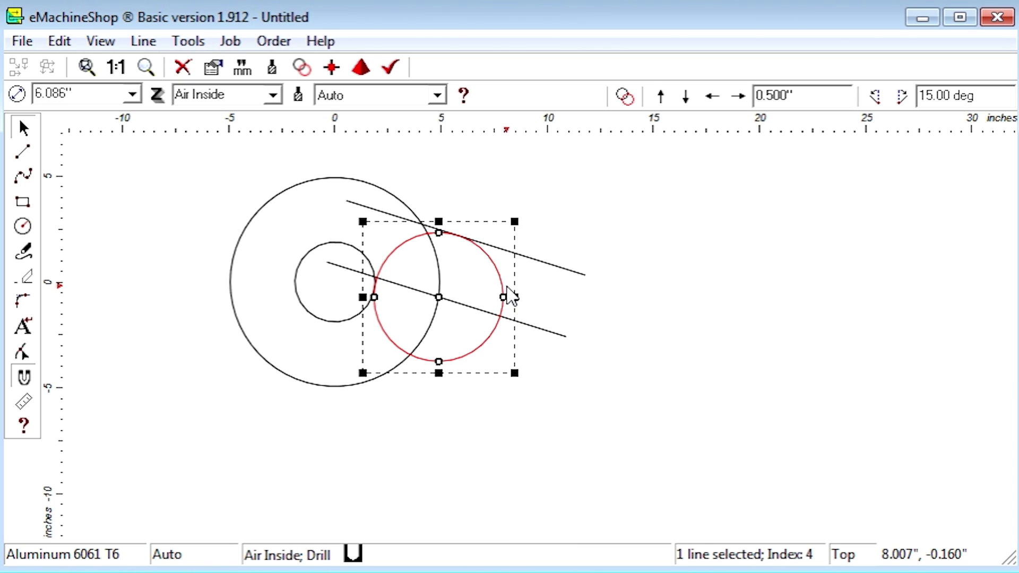
{"action": "left_click", "coordinate": [474, 307]}
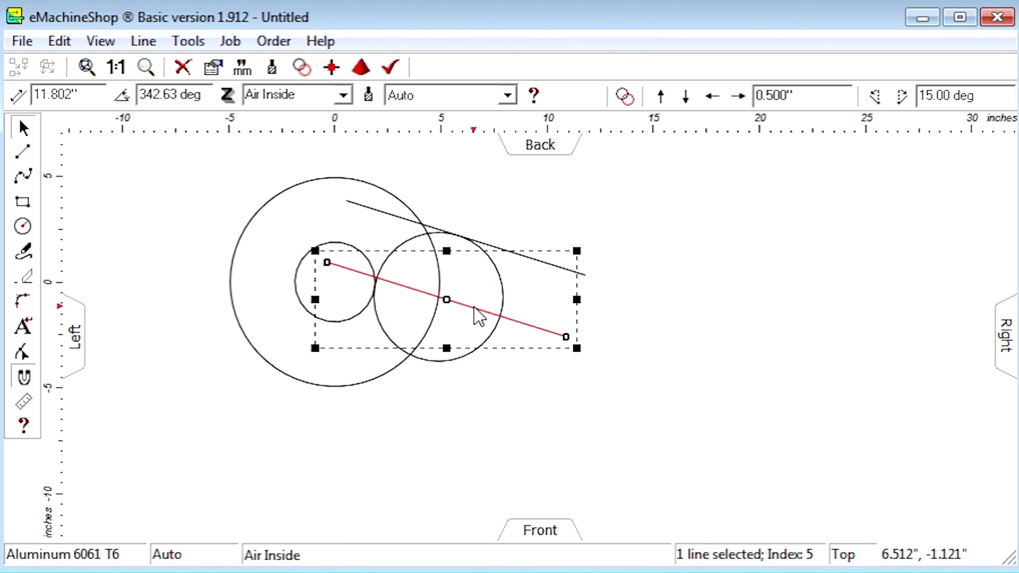
{"action": "left_click", "coordinate": [402, 207], "text": "shift"}
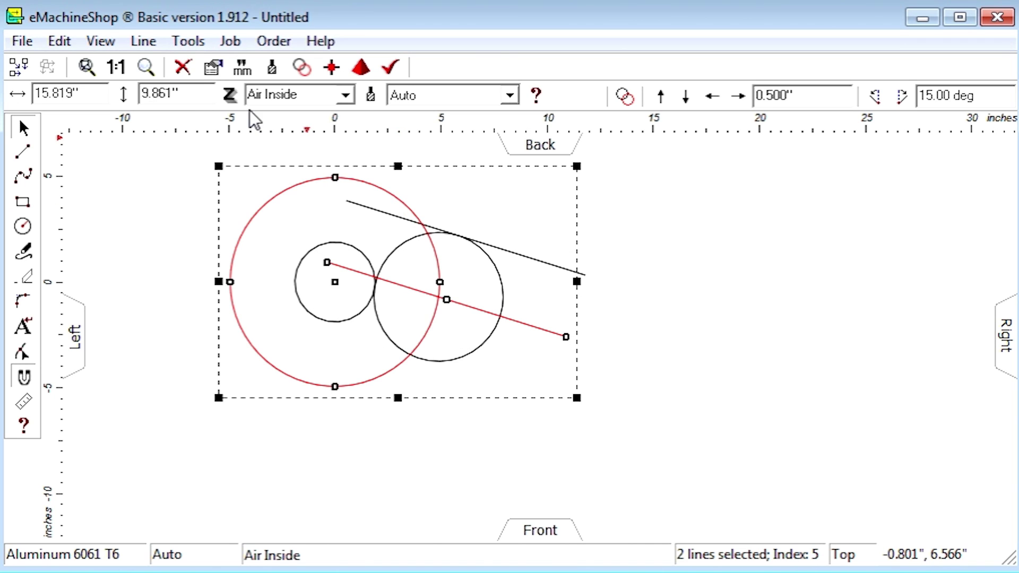
{"action": "left_click", "coordinate": [183, 68]}
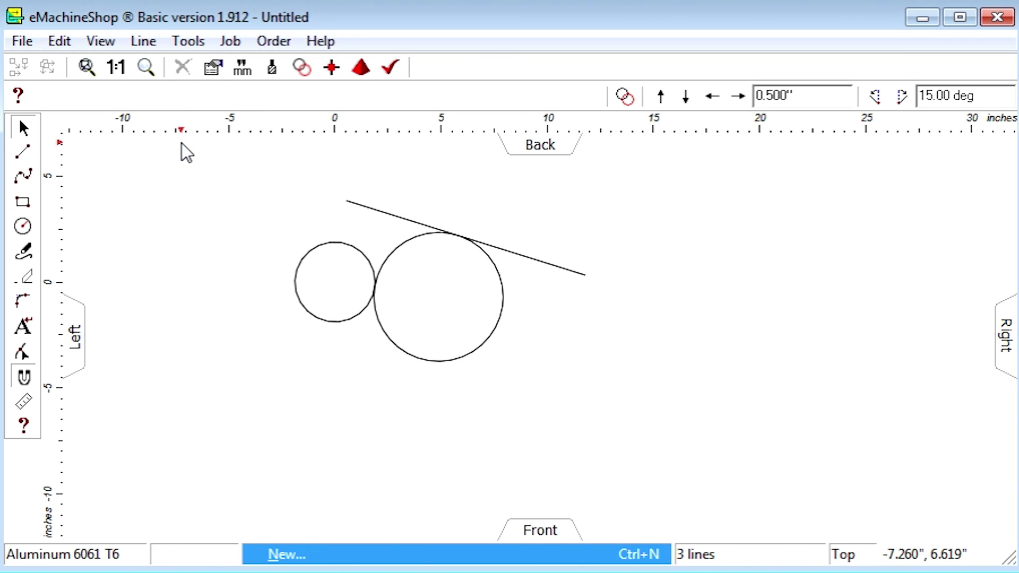